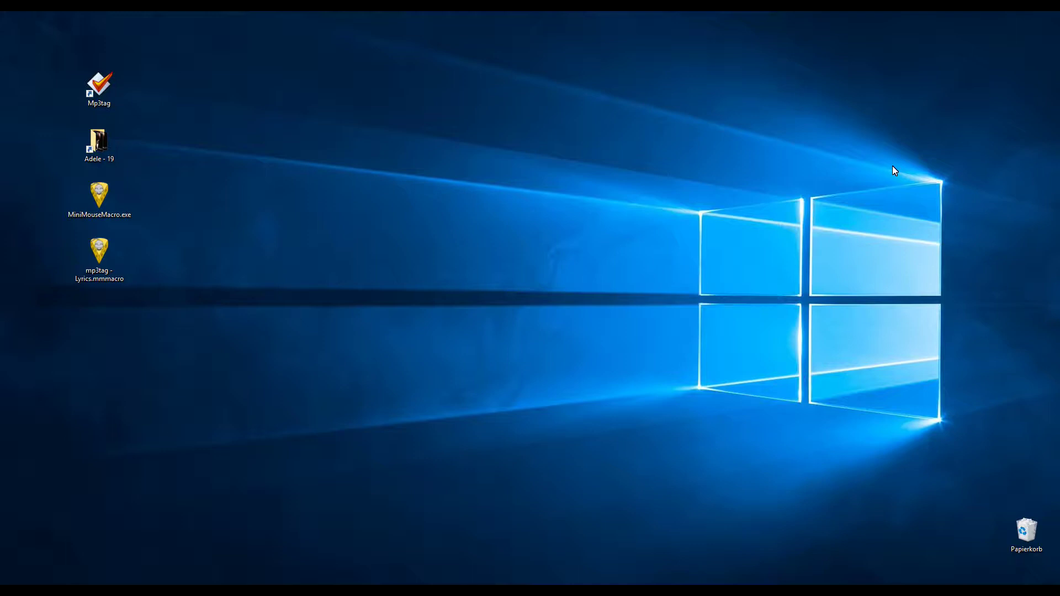
Step: Load the twelve Adele - 19 tracks into Mp3tag, select Daydreamer, and launch Mini Mouse Macro
{"action": "double_click", "coordinate": [99, 85]}
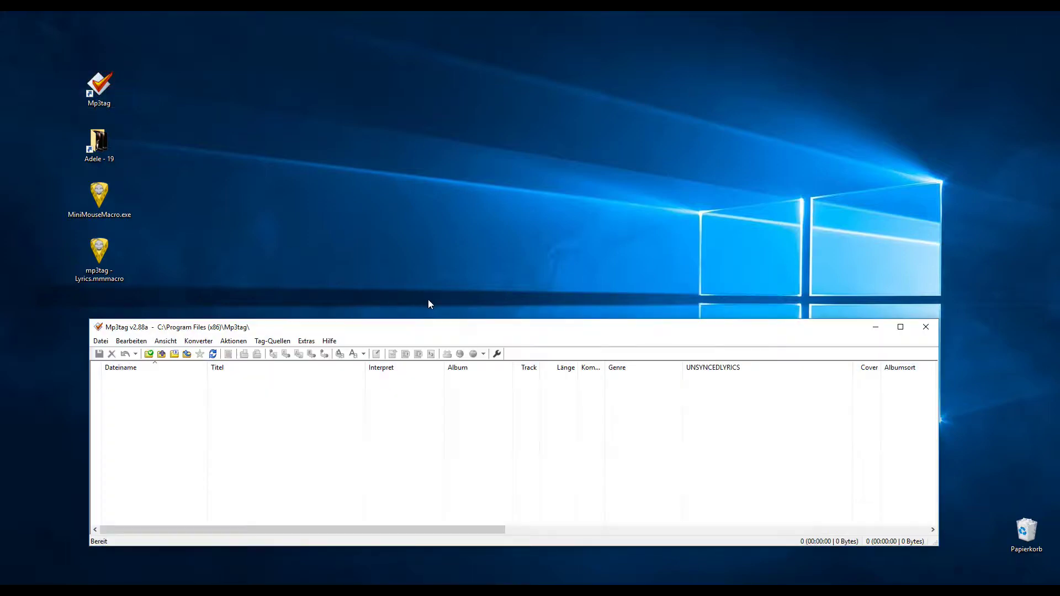
{"action": "left_click_drag", "start_coordinate": [99, 140], "coordinate": [371, 433]}
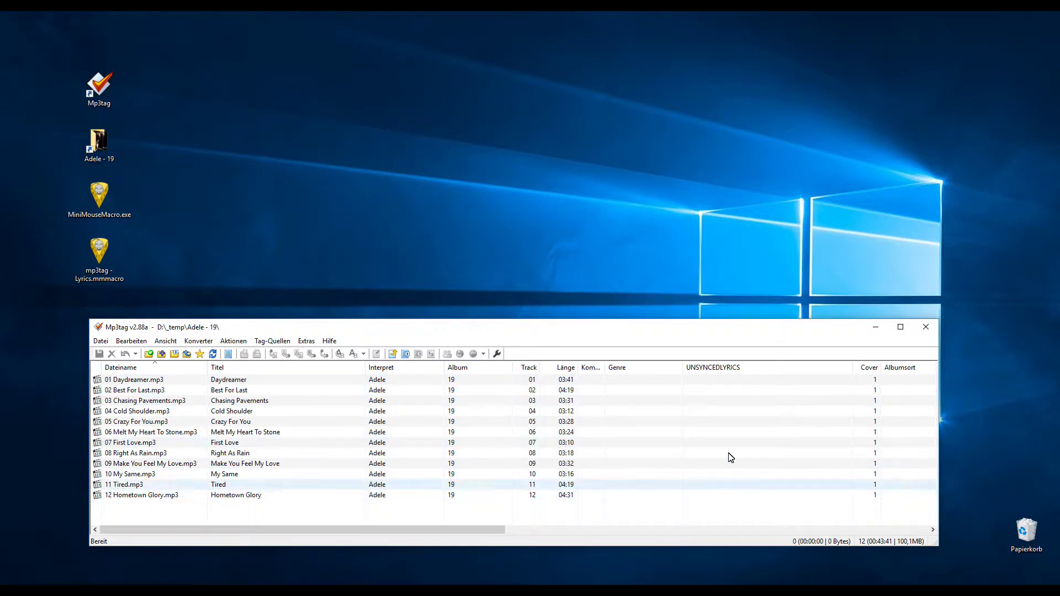
{"action": "left_click", "coordinate": [720, 381]}
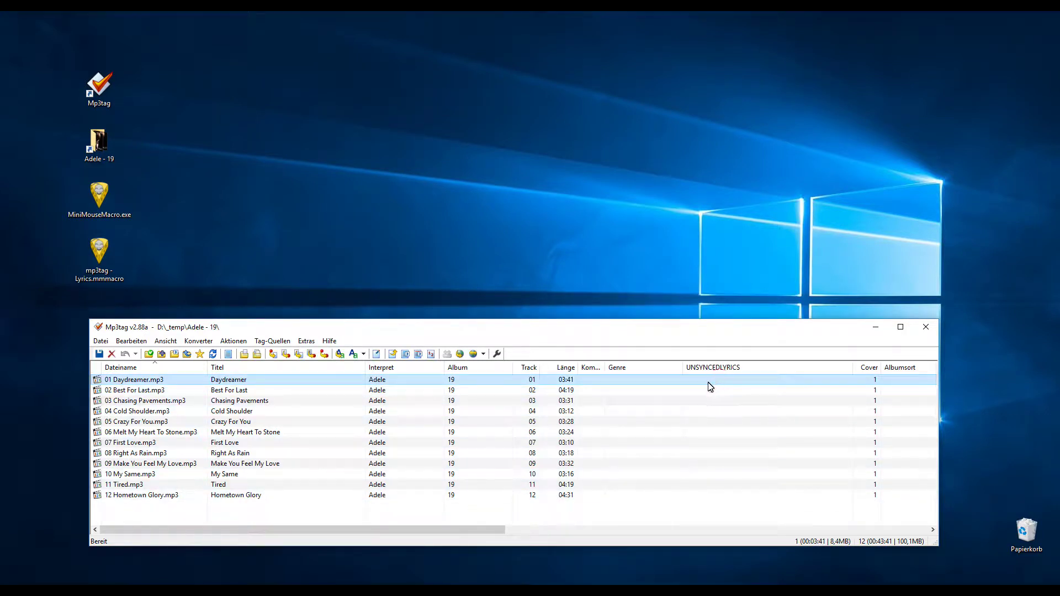
{"action": "left_click", "coordinate": [103, 202]}
{"action": "double_click", "coordinate": [103, 202]}
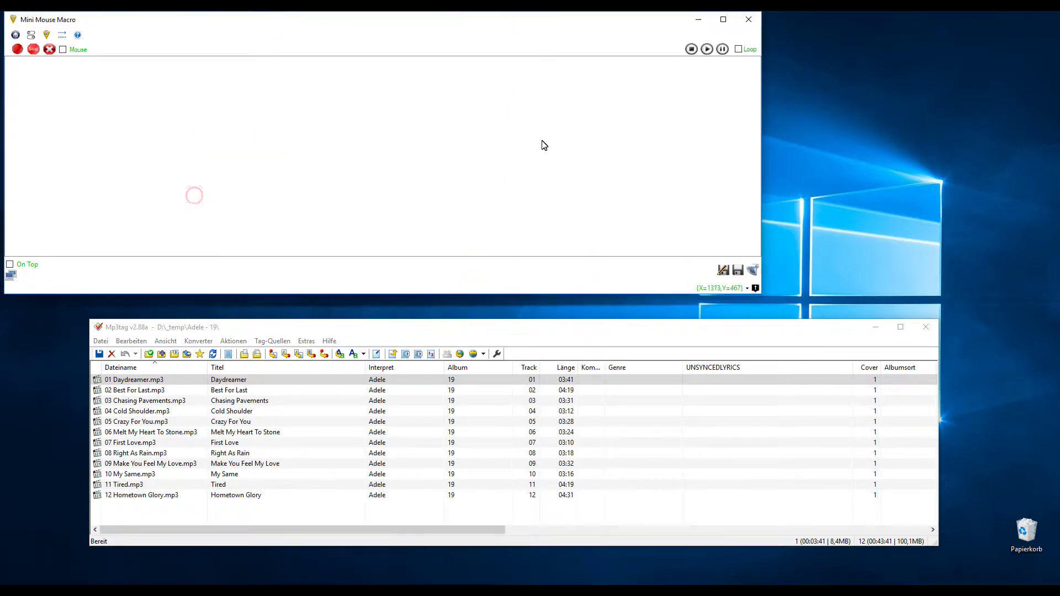
Step: Enlarge the Mini Mouse Macro window and load mp3tag - Lyrics.mmmacro, highlighting its track-count line 1
{"action": "left_click_drag", "start_coordinate": [415, 21], "coordinate": [560, 34]}
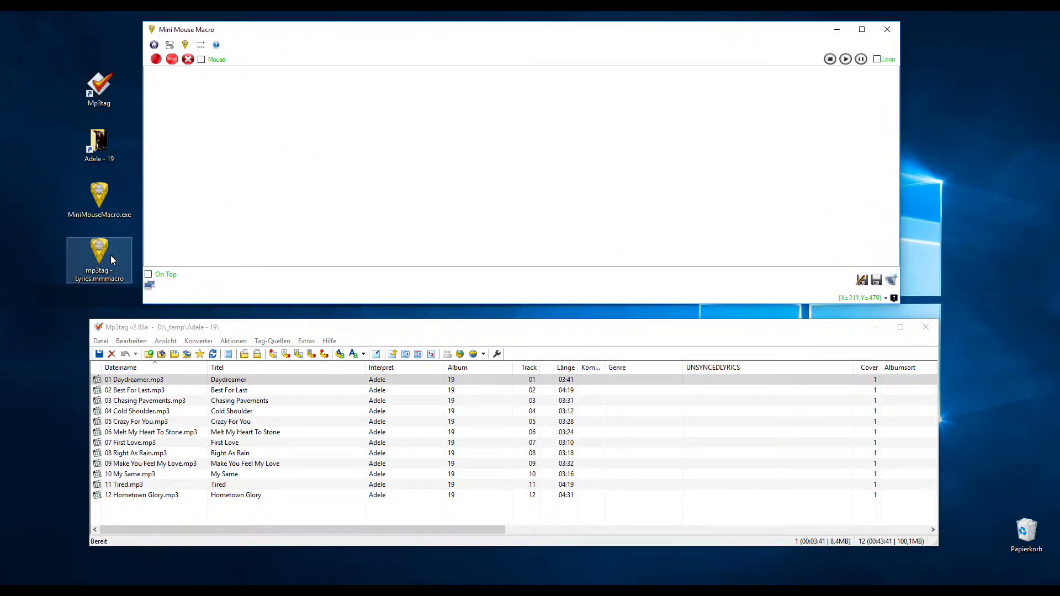
{"action": "left_click_drag", "start_coordinate": [110, 255], "coordinate": [283, 182]}
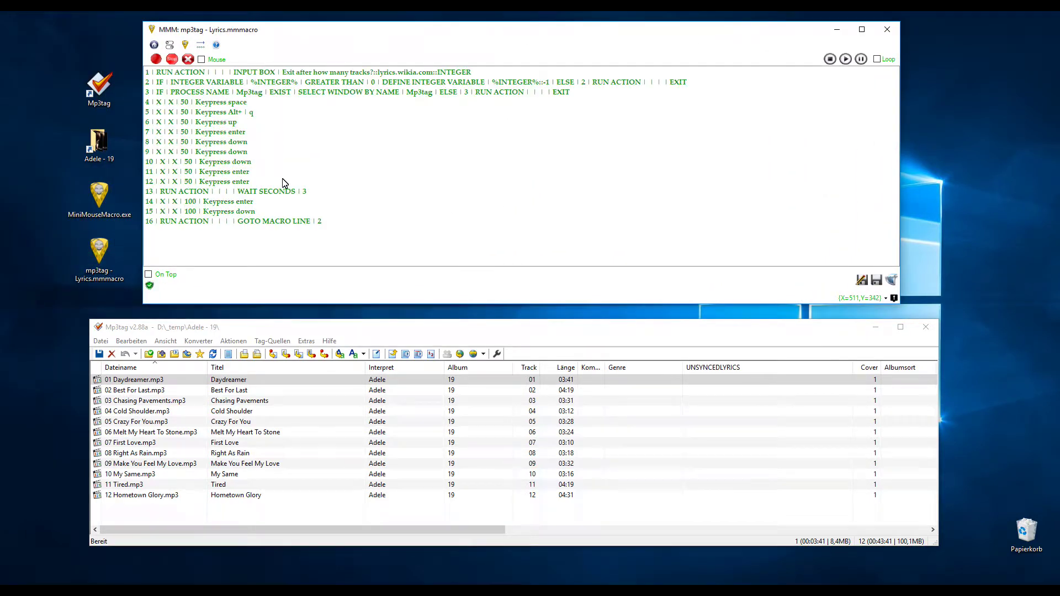
{"action": "left_click", "coordinate": [337, 75]}
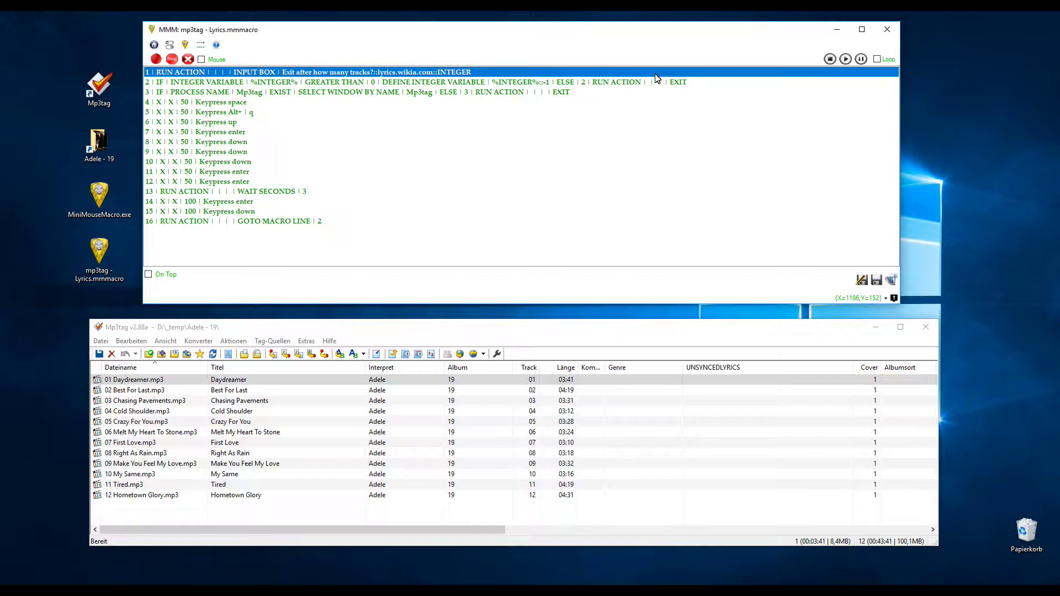
{"action": "left_click", "coordinate": [679, 86]}
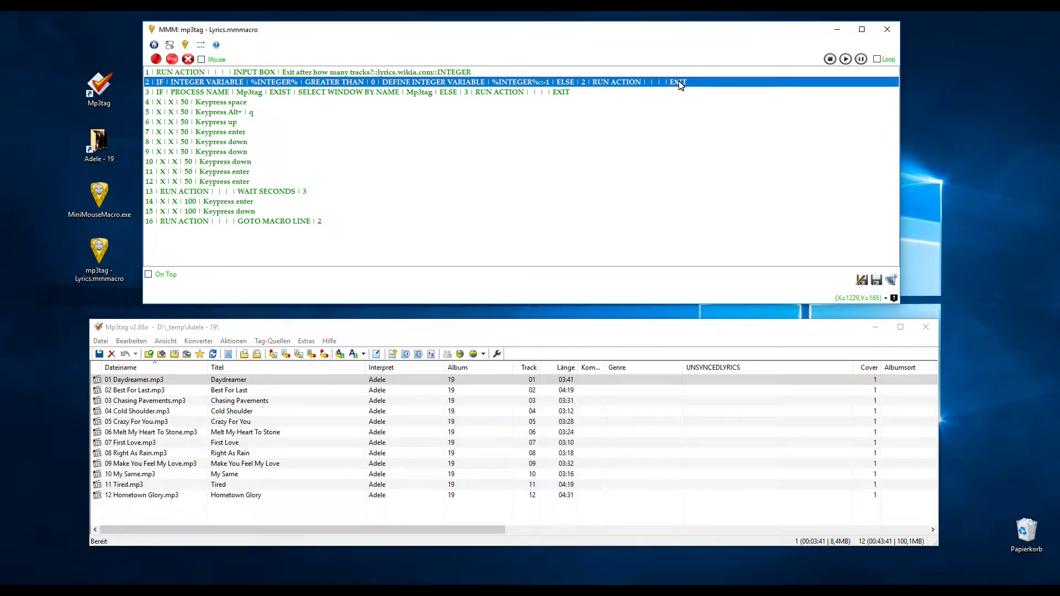
{"action": "double_click", "coordinate": [681, 85]}
{"action": "double_click", "coordinate": [661, 166]}
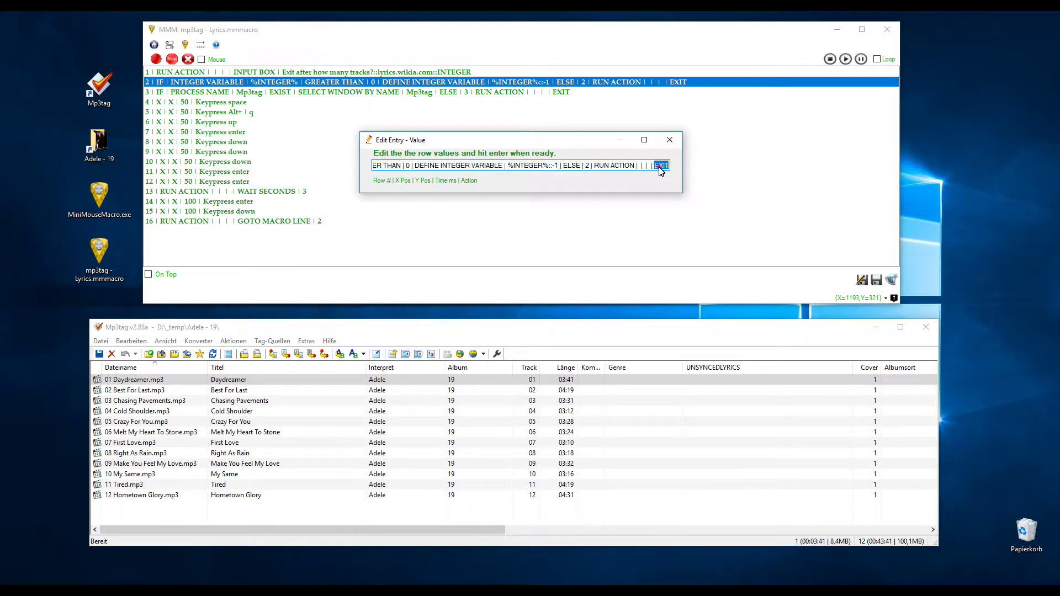
{"action": "left_click", "coordinate": [670, 140]}
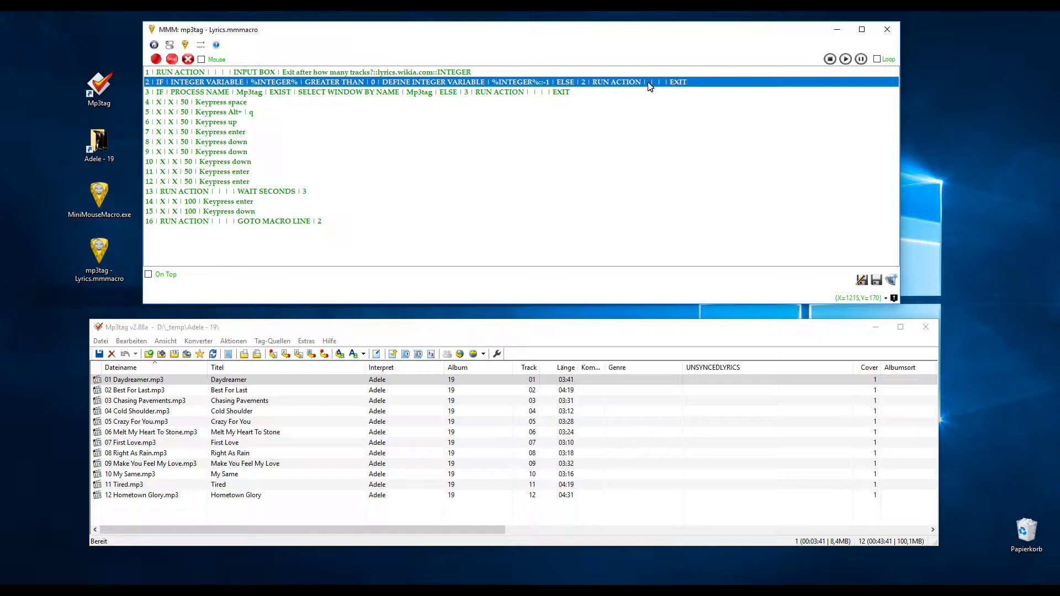
Step: Step through macro lines 3 and 4 so Mp3tag fetches Daydreamer's lyrics from lyrics.wikia.com
{"action": "left_click", "coordinate": [183, 95]}
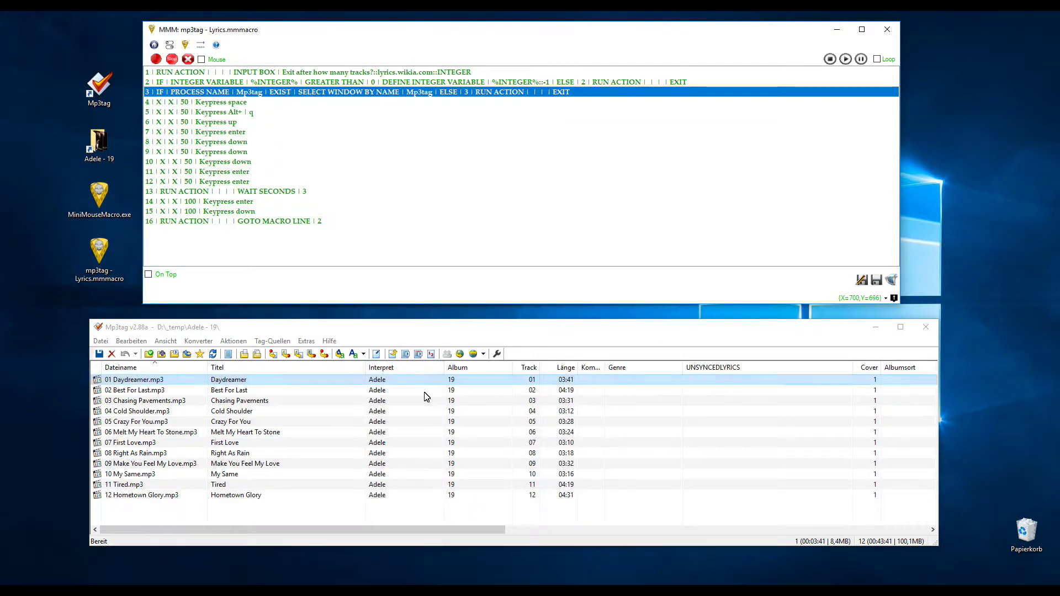
{"action": "left_click", "coordinate": [235, 103]}
{"action": "left_click", "coordinate": [330, 331]}
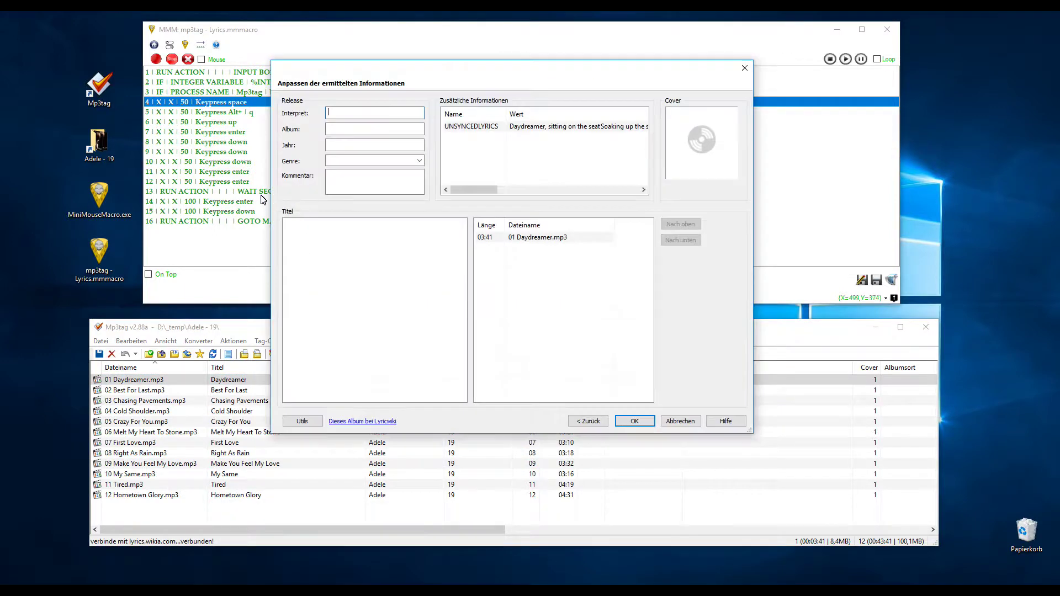
Step: Move the lyrics review dialog aside and confirm with OK to save Daydreamer's UNSYNCEDLYRICS
{"action": "left_click_drag", "start_coordinate": [326, 83], "coordinate": [445, 80]}
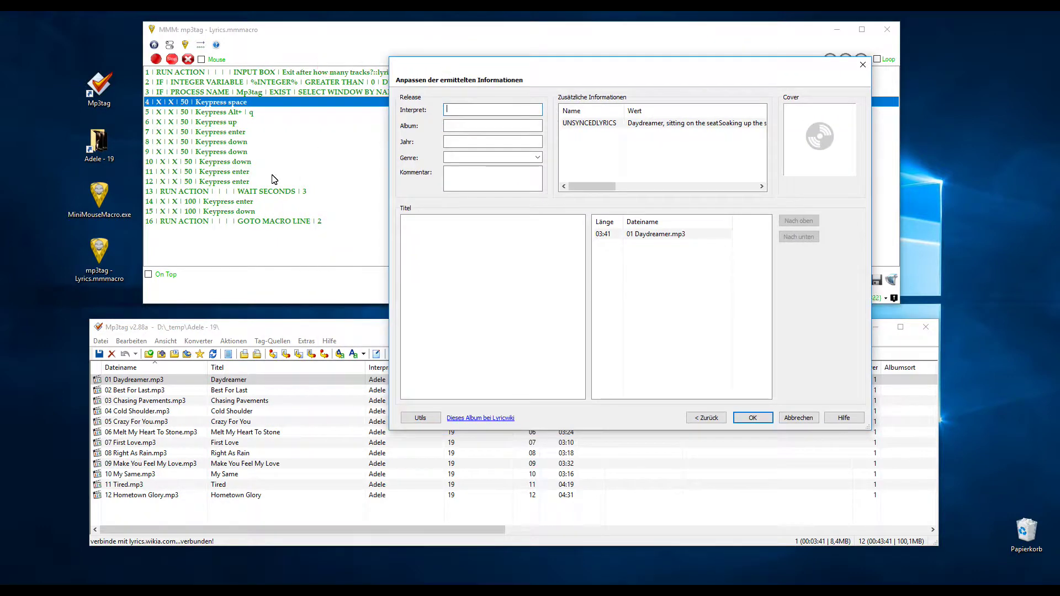
{"action": "left_click", "coordinate": [291, 195]}
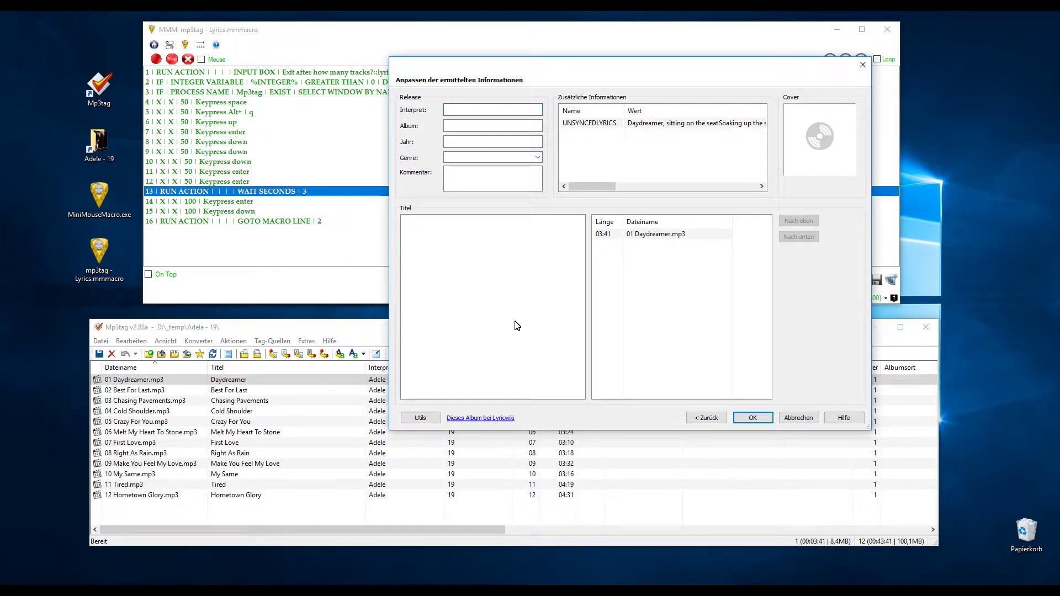
{"action": "key", "text": "Return"}
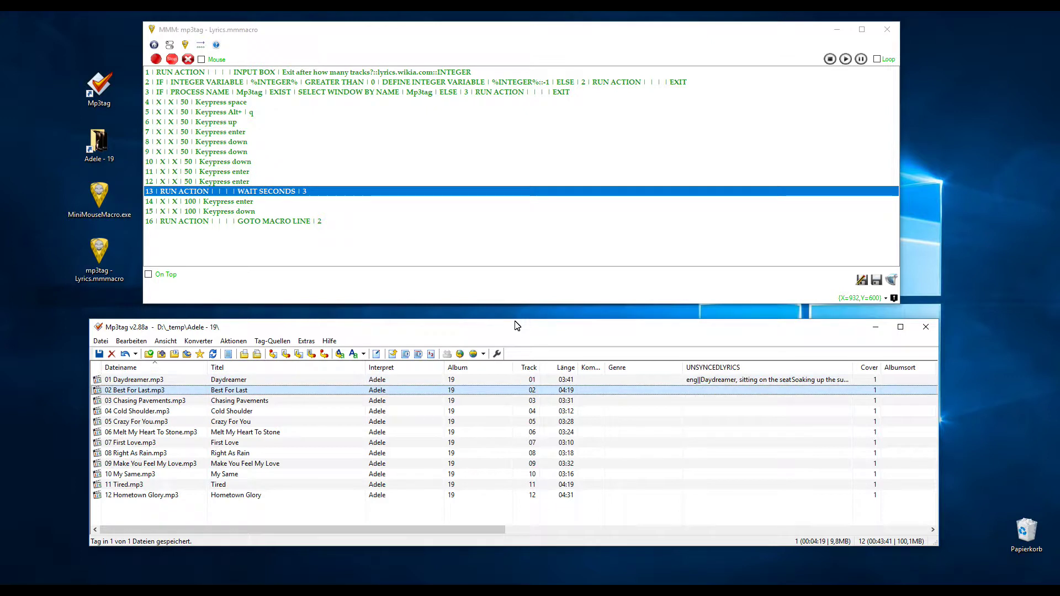
{"action": "left_click", "coordinate": [247, 215]}
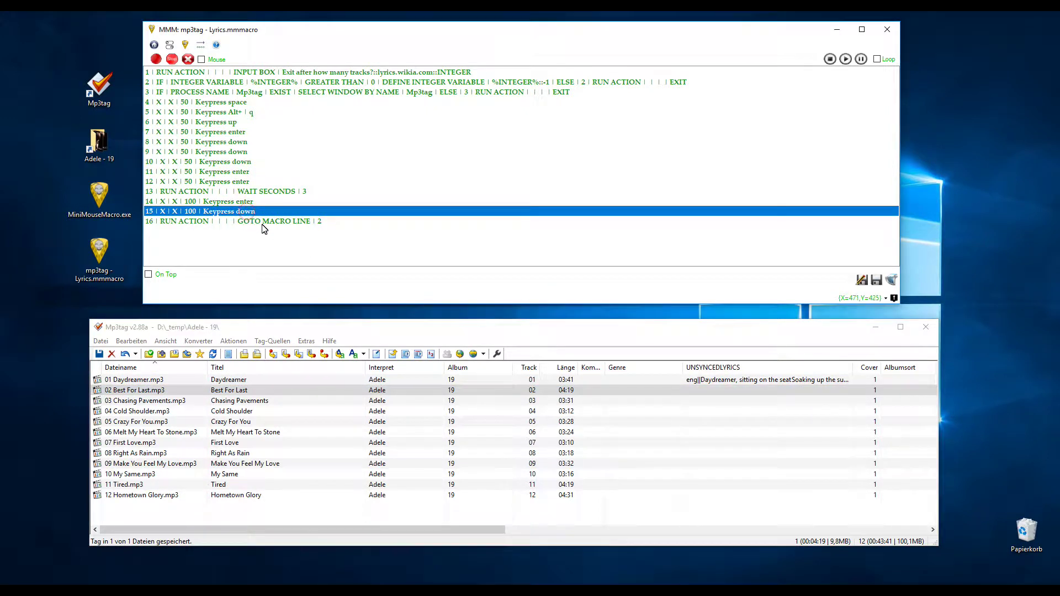
{"action": "left_click", "coordinate": [264, 222]}
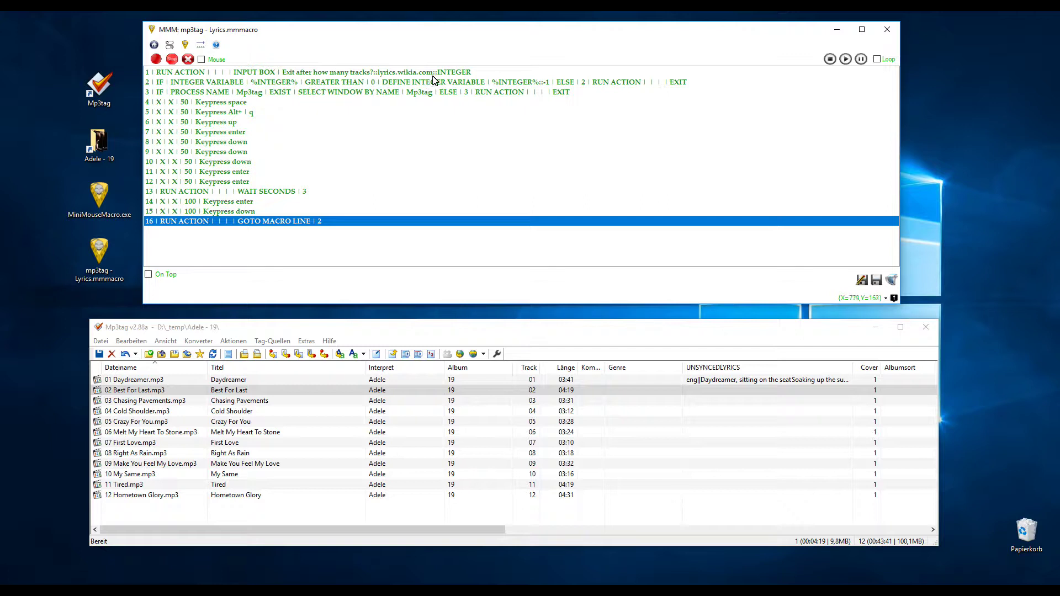
{"action": "left_click", "coordinate": [285, 83]}
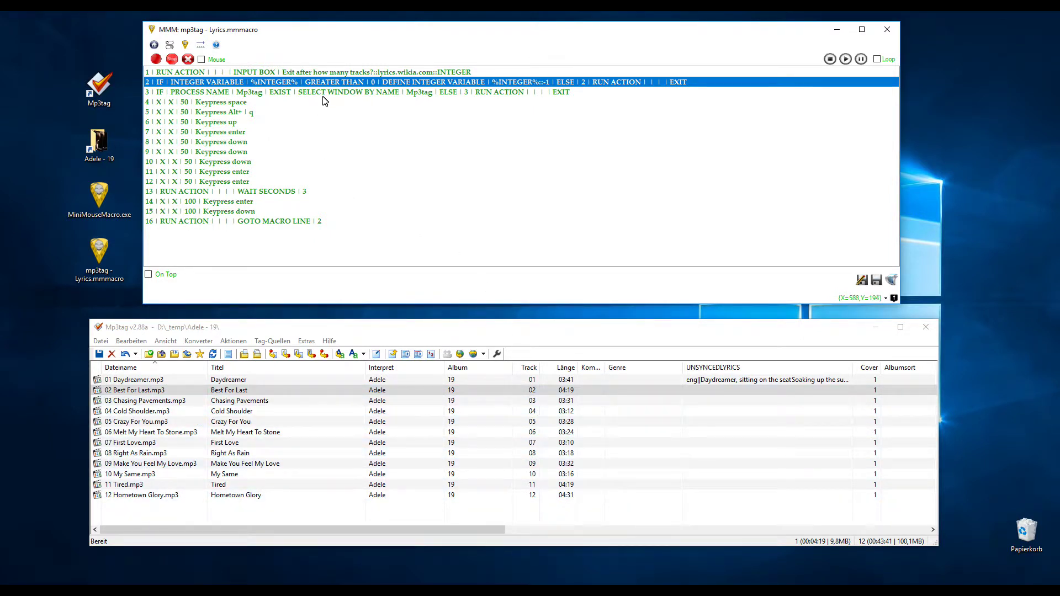
Step: Clear Daydreamer's UNSYNCEDLYRICS text, return to track 01, and close Mini Mouse Macro
{"action": "left_click", "coordinate": [754, 383]}
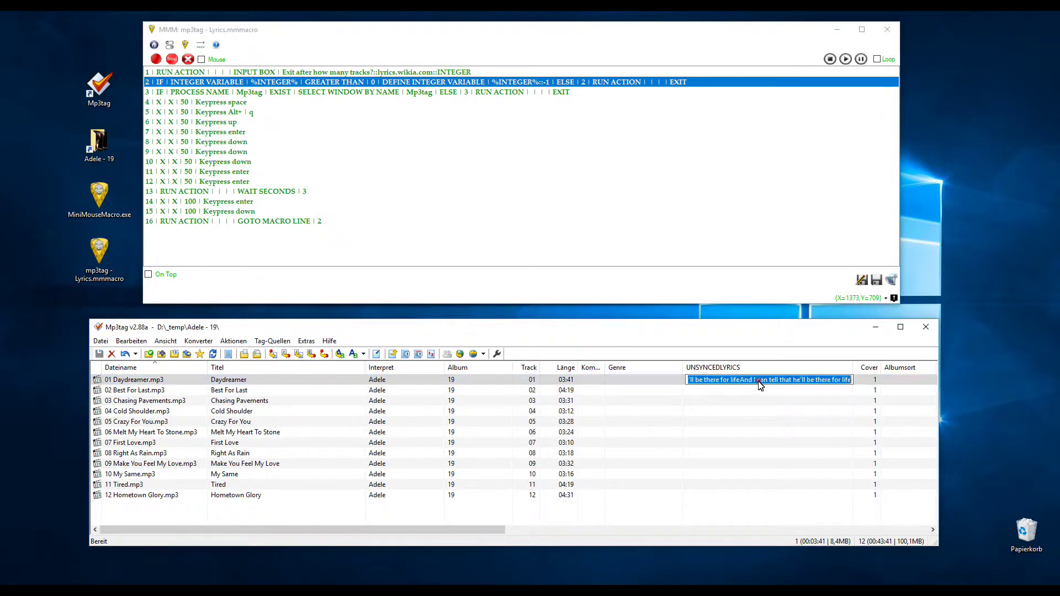
{"action": "left_click", "coordinate": [757, 381]}
{"action": "key", "text": "Down"}
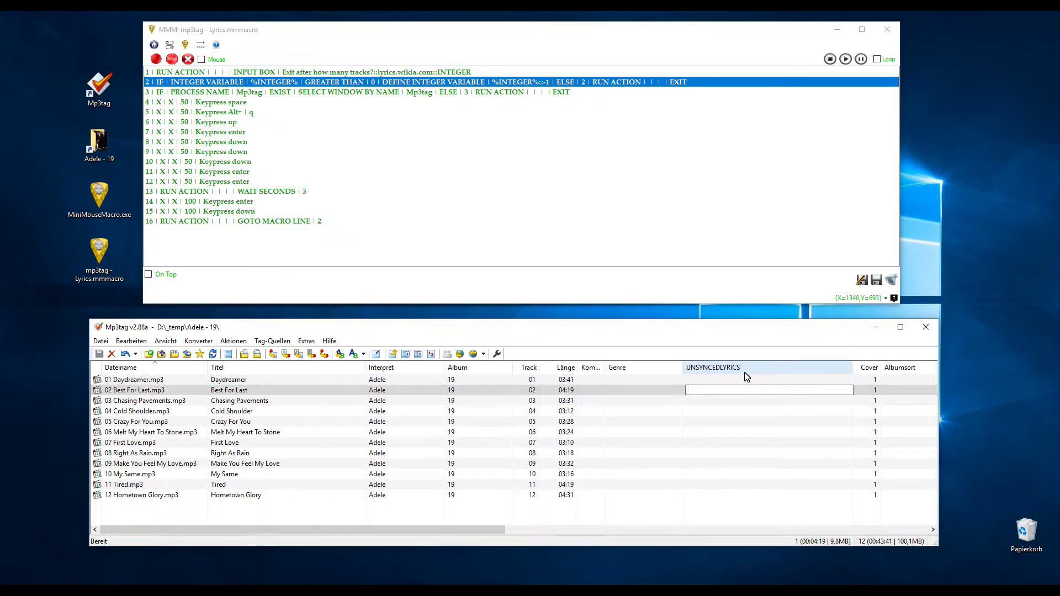
{"action": "key", "text": "Return"}
{"action": "key", "text": "Up"}
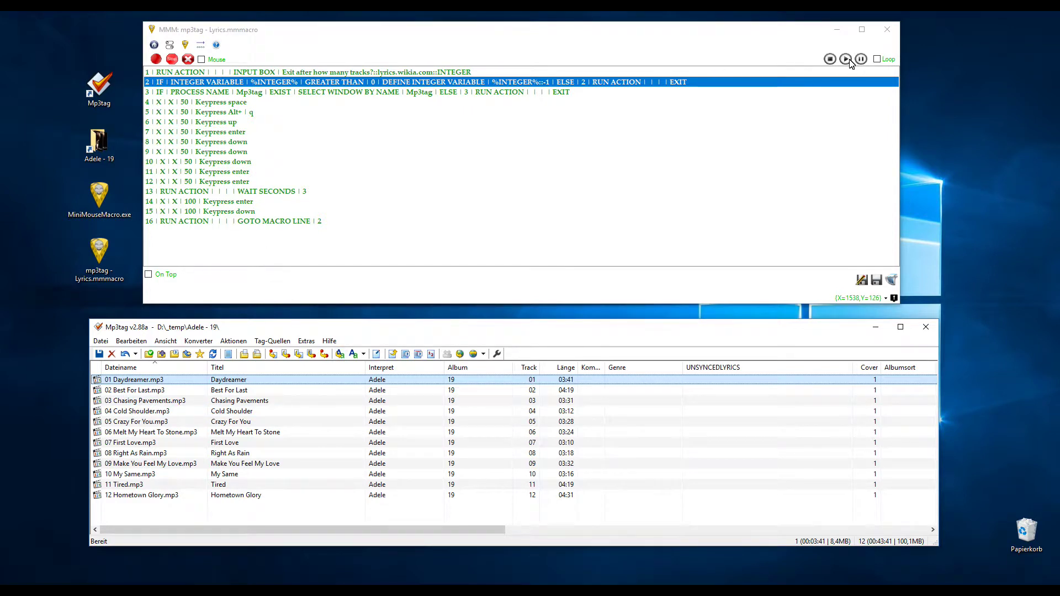
{"action": "left_click", "coordinate": [890, 33]}
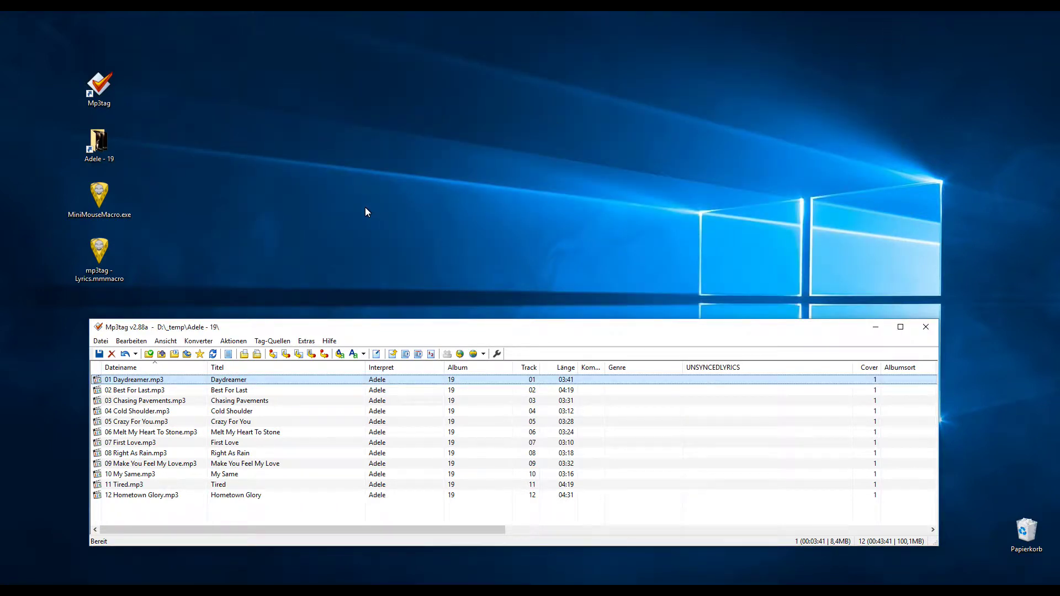
Step: Launch the mp3tag - Lyrics.mmmacro file from the desktop to reopen it in Mini Mouse Macro
{"action": "left_click", "coordinate": [104, 254]}
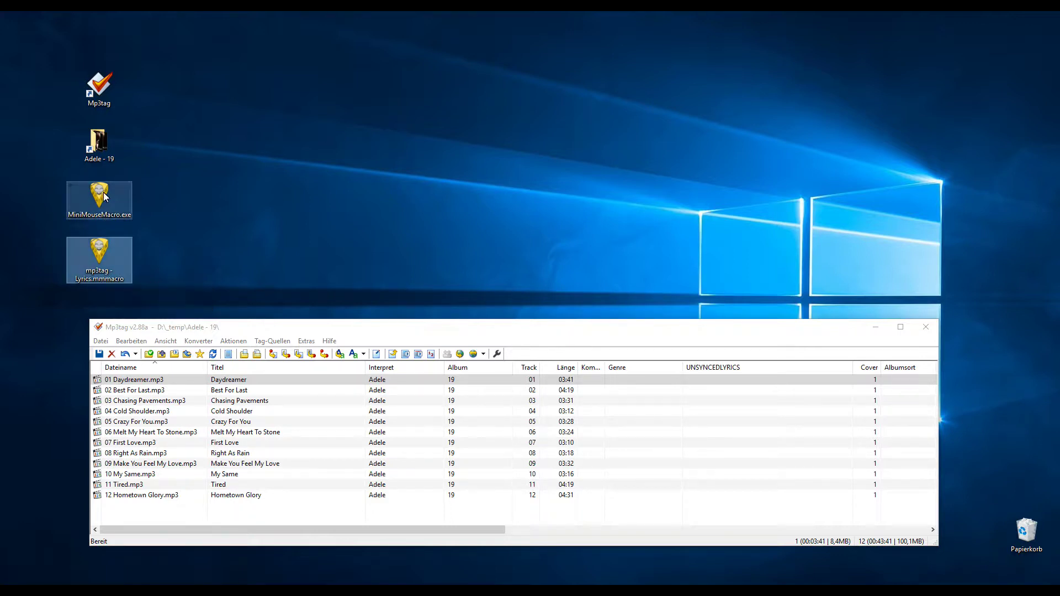
{"action": "double_click", "coordinate": [103, 256]}
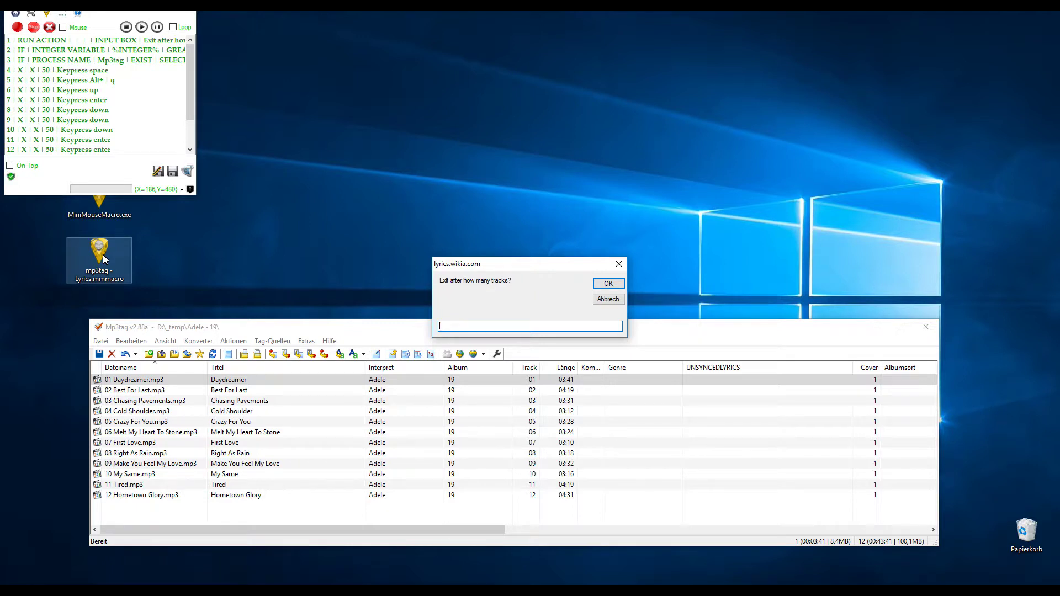
Step: Answer the 'Exit after how many tracks?' prompt to start the lyrics macro loop
{"action": "key", "text": "Return"}
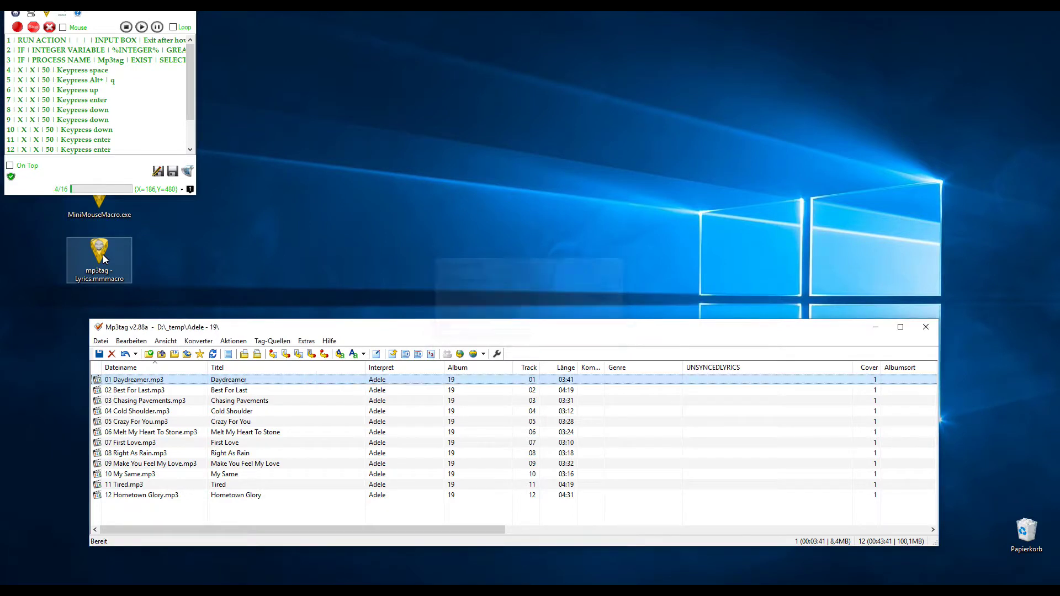